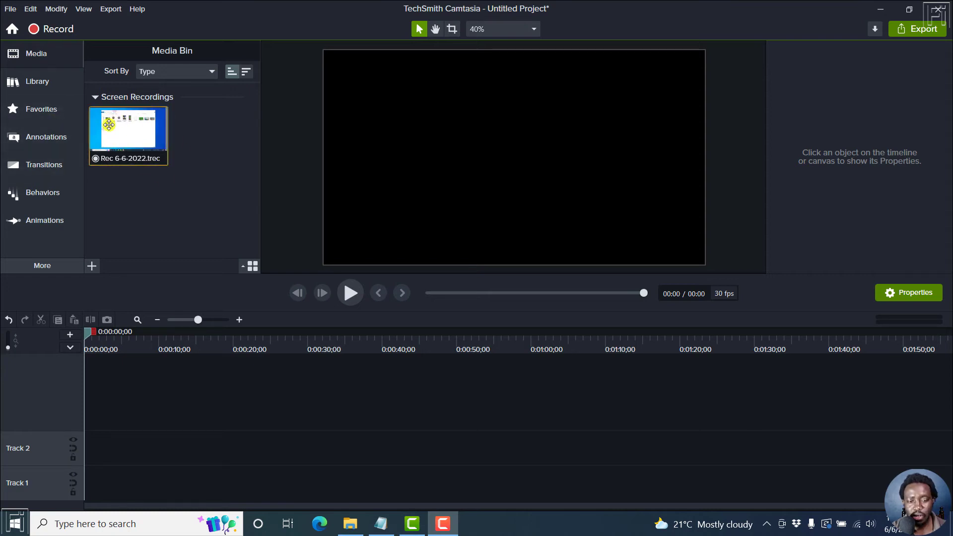
- Place Rec 6-6-2022.trec from the Media Bin at 0:00 on Track 1
click(126, 138)
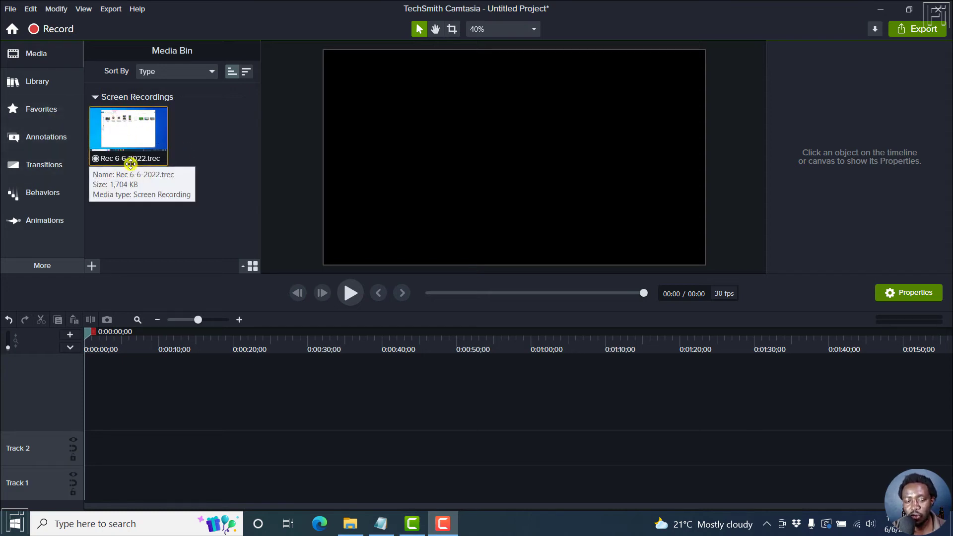
drag(131, 163, 85, 437)
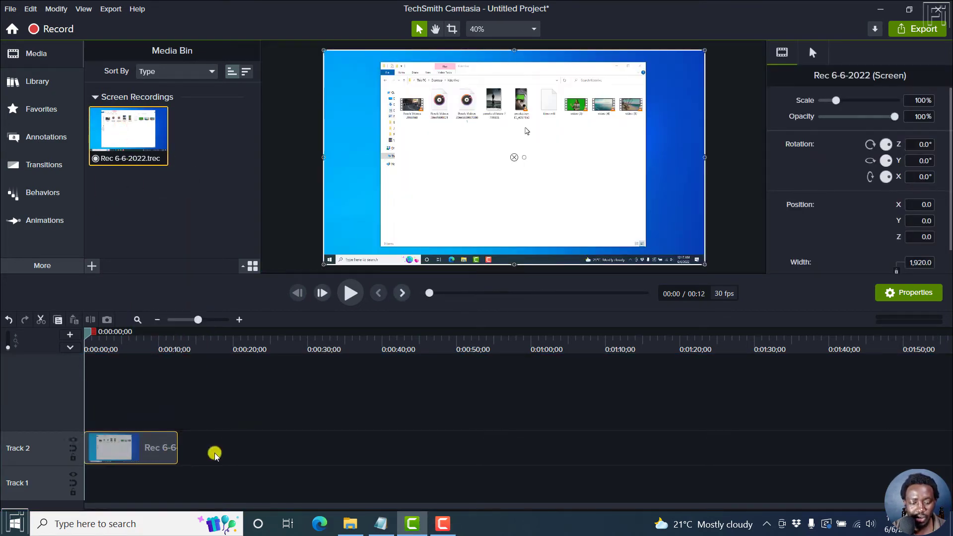
drag(139, 452, 133, 480)
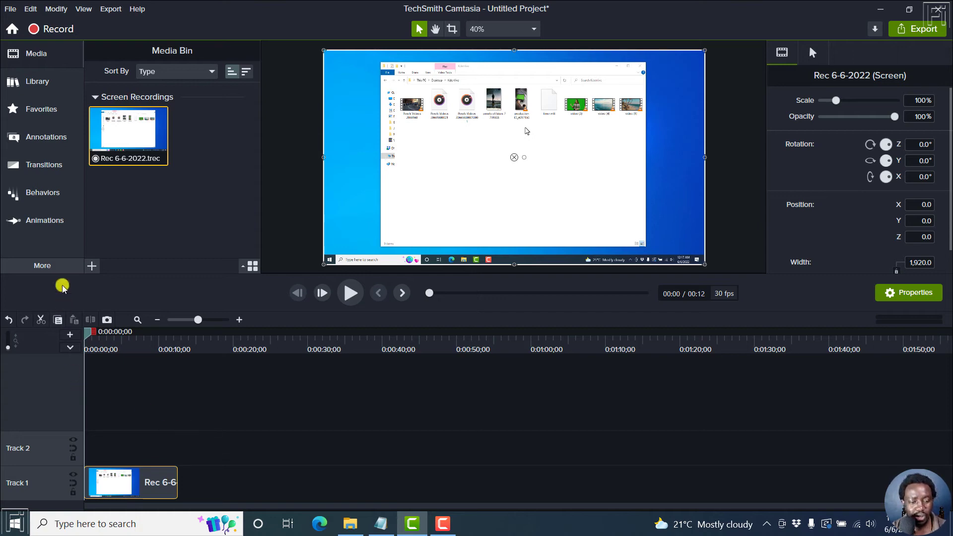
- Show the Cursor Effects panel from the sidebar's More list
click(47, 266)
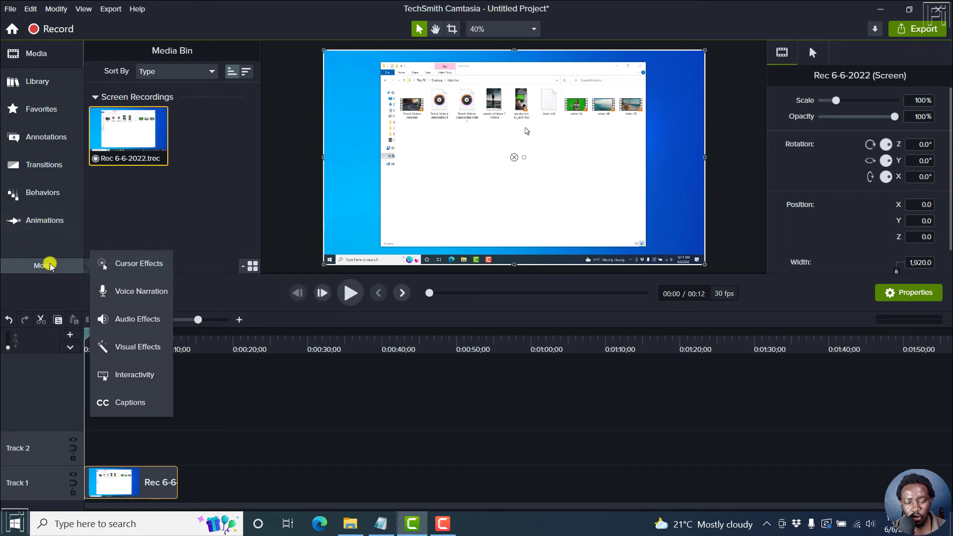
click(148, 266)
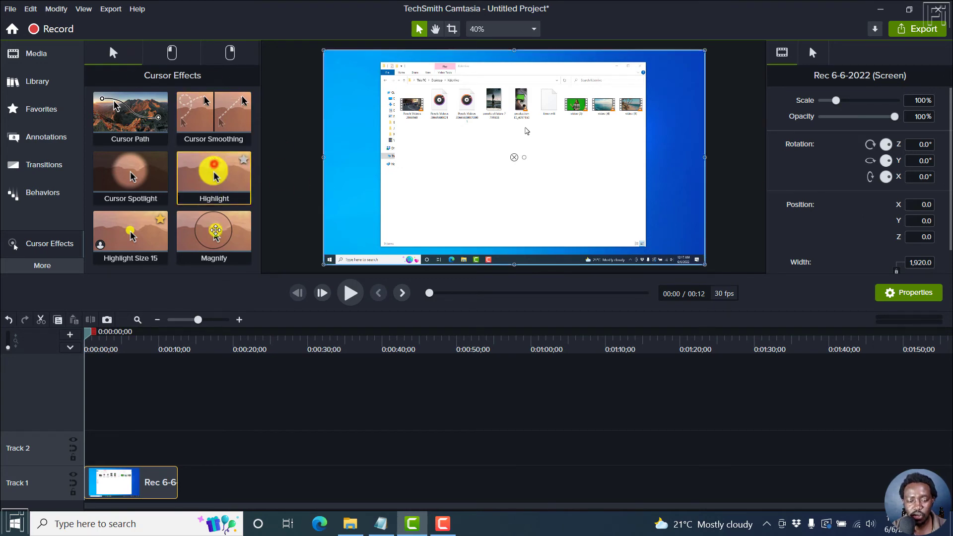
- Apply the yellow Highlight, plus red left-click Rings and a left-click sound, to the clip
drag(214, 164, 115, 489)
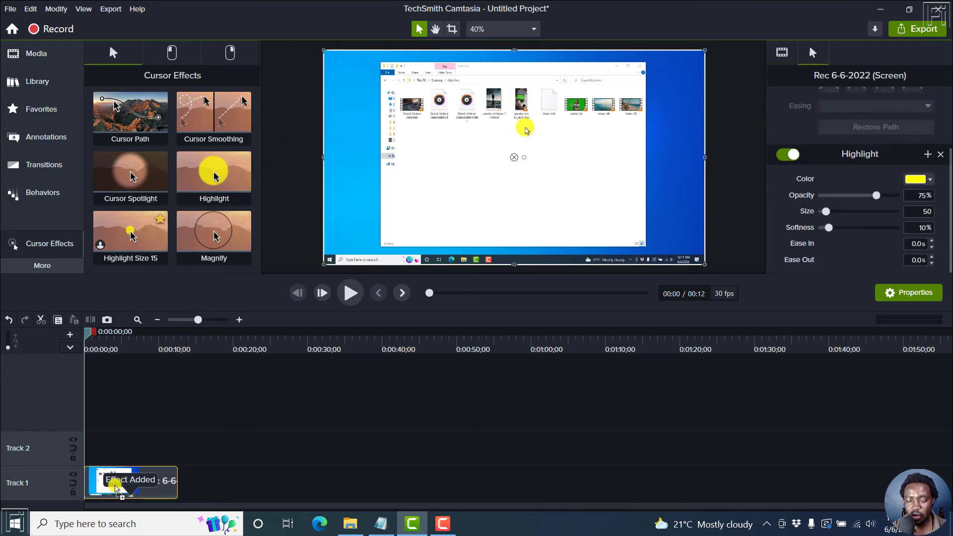
click(172, 52)
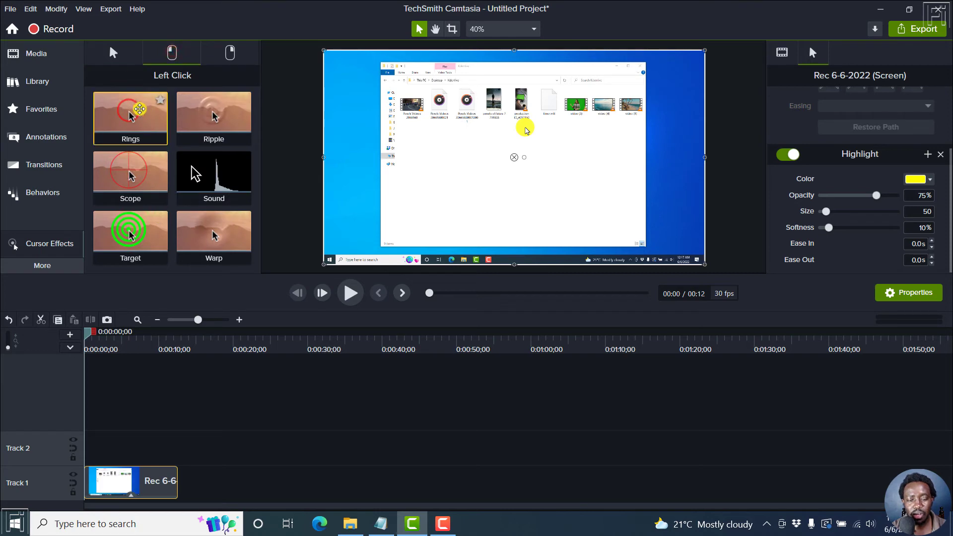
drag(126, 117, 127, 481)
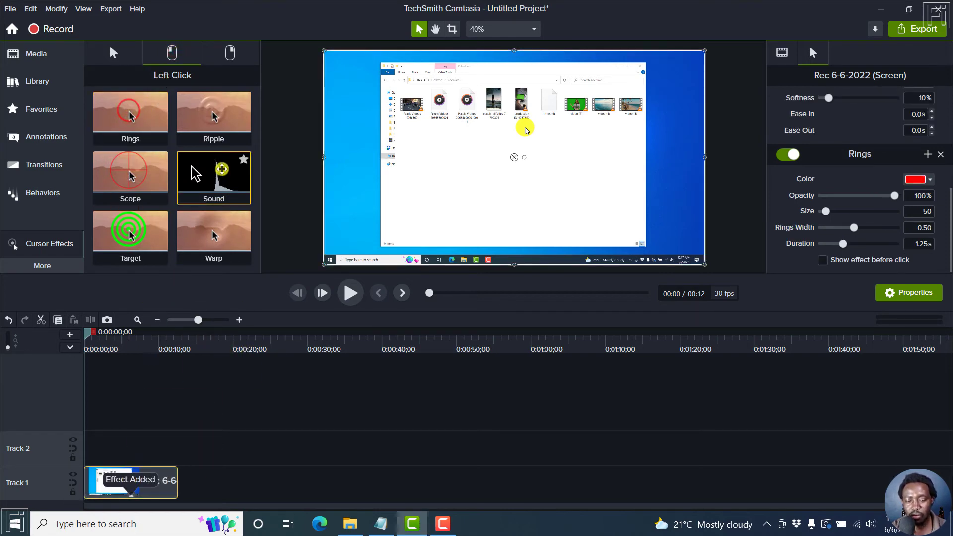
drag(221, 206, 138, 477)
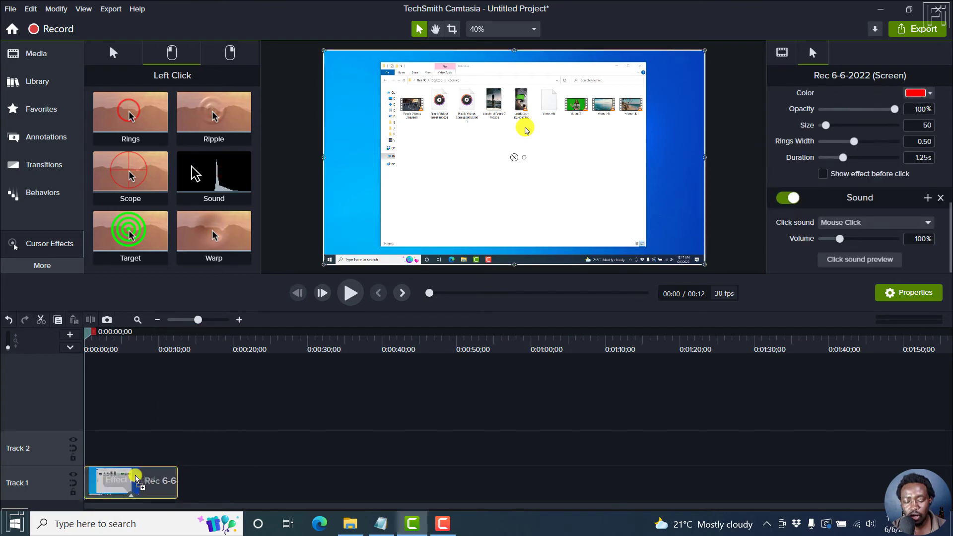
- Add yellow right-click Rings and a right-click sound to the clip
click(230, 53)
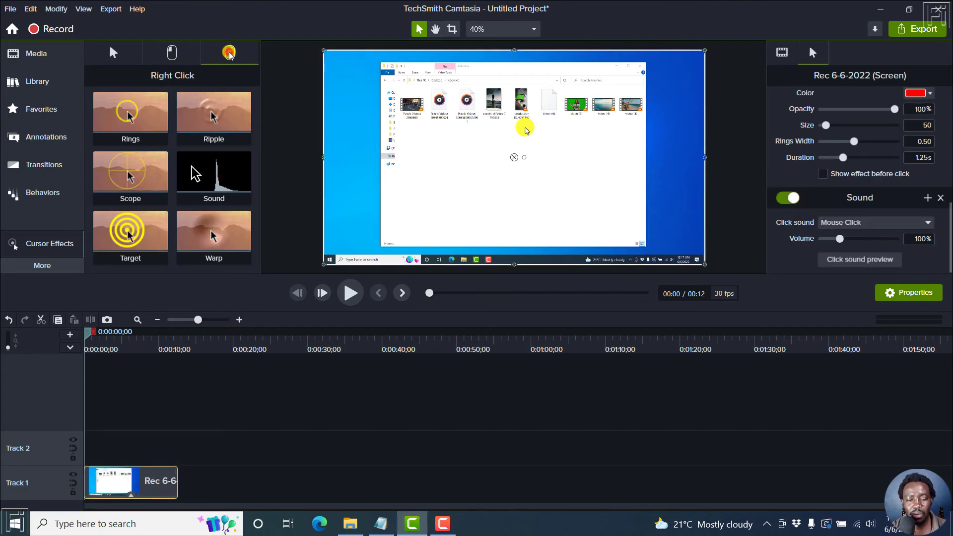
drag(123, 110, 147, 480)
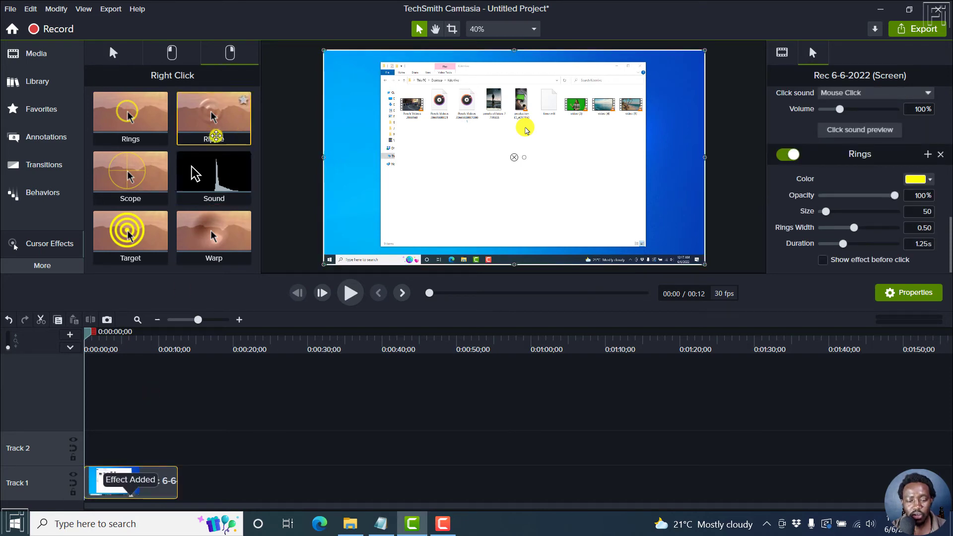
drag(213, 172, 130, 474)
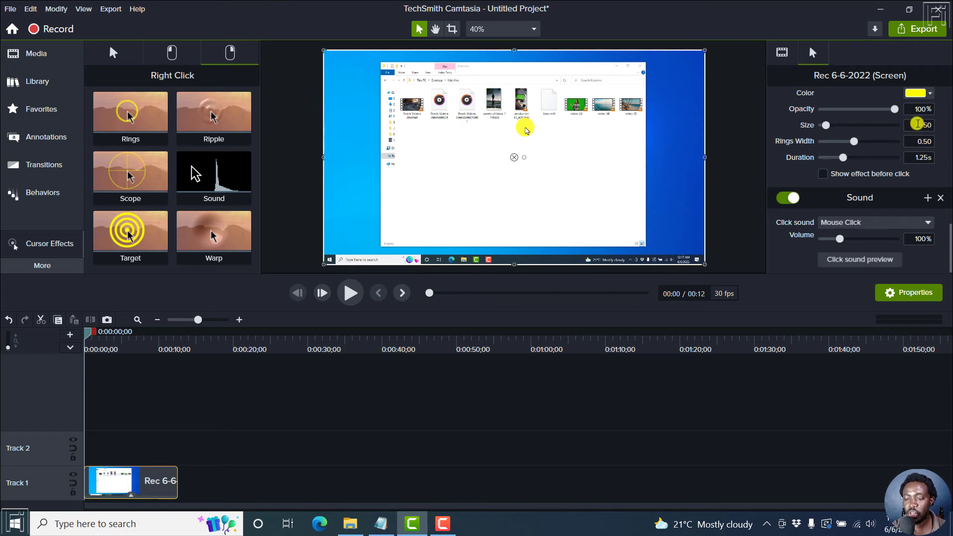
- Change the right-click yellow Rings Size from 50 to 15
click(915, 123)
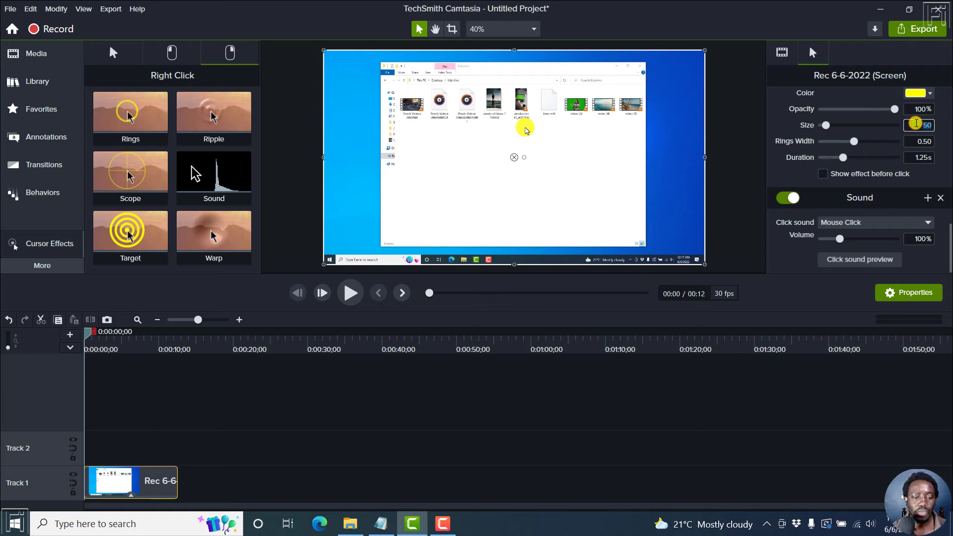
text(15)
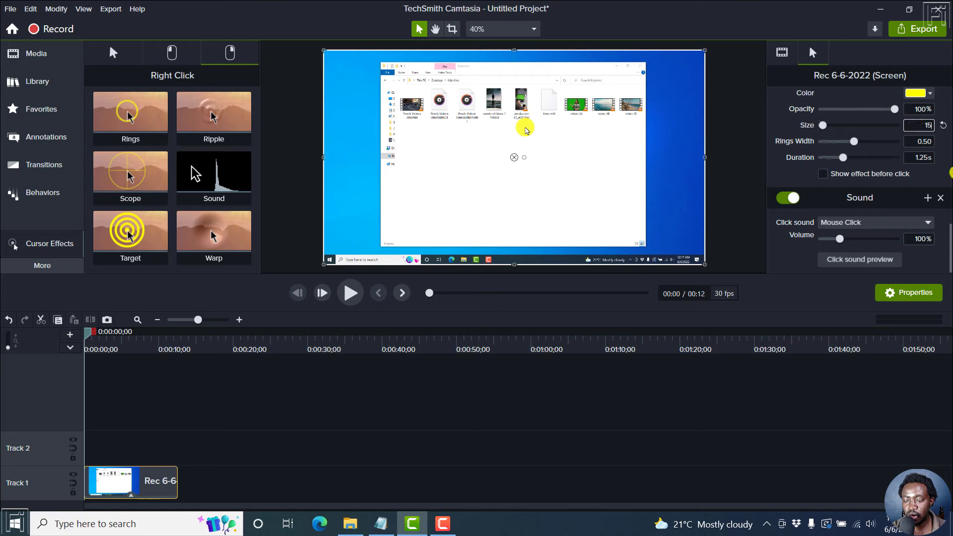
drag(949, 243, 949, 228)
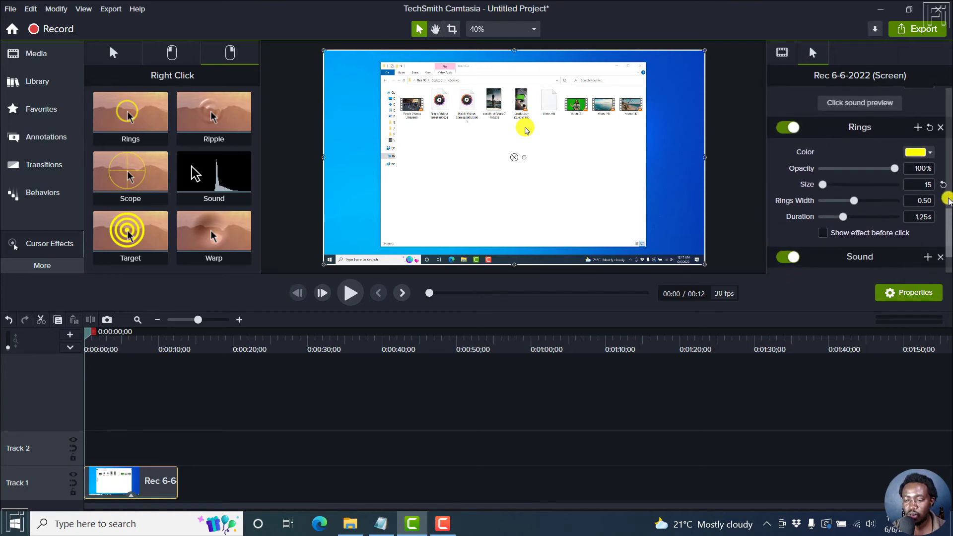
click(943, 185)
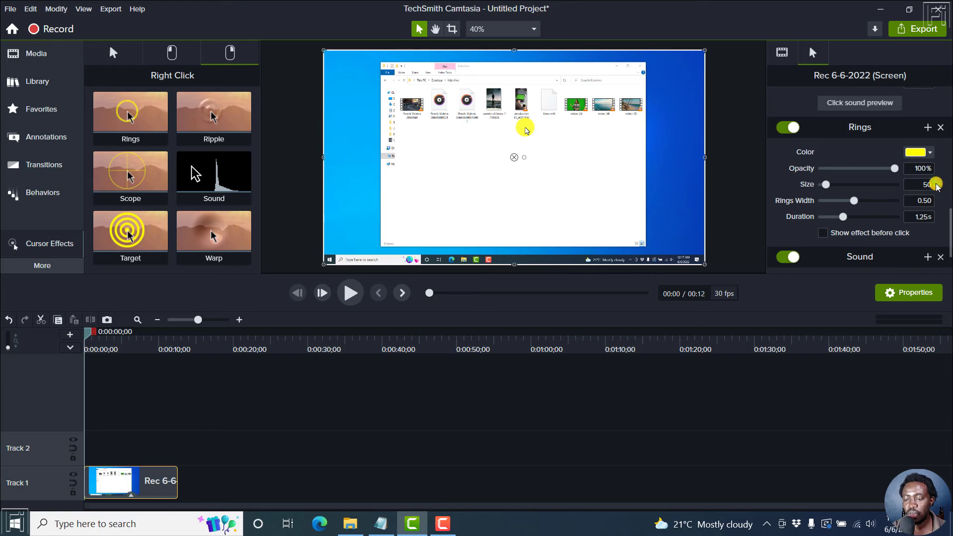
click(925, 182)
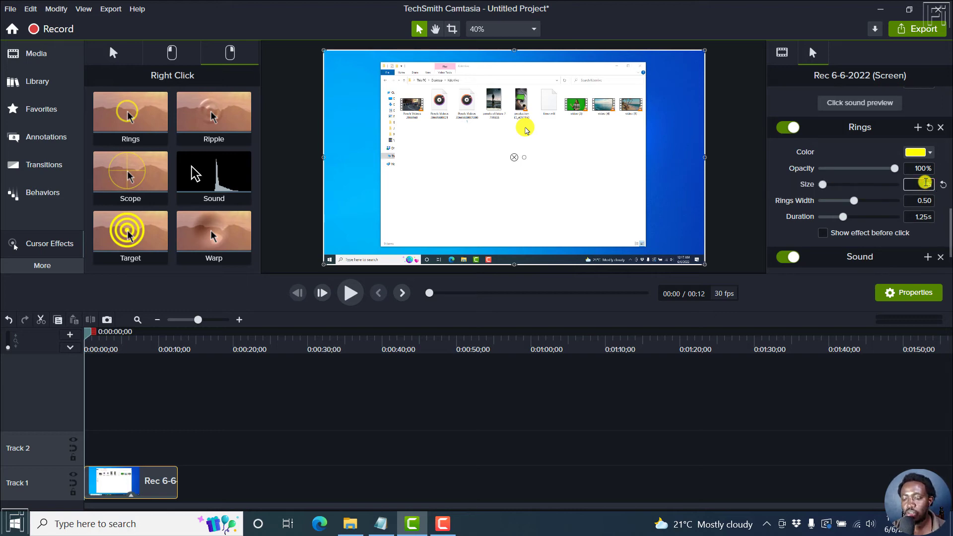
text(15)
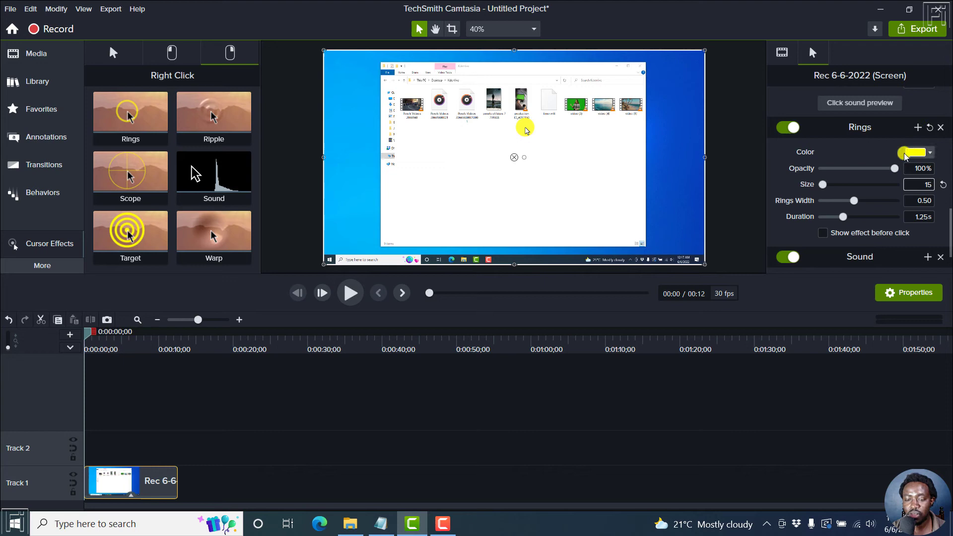
- Save the Rings settings as the preset 'Rings - Right Click Size 15'
click(919, 128)
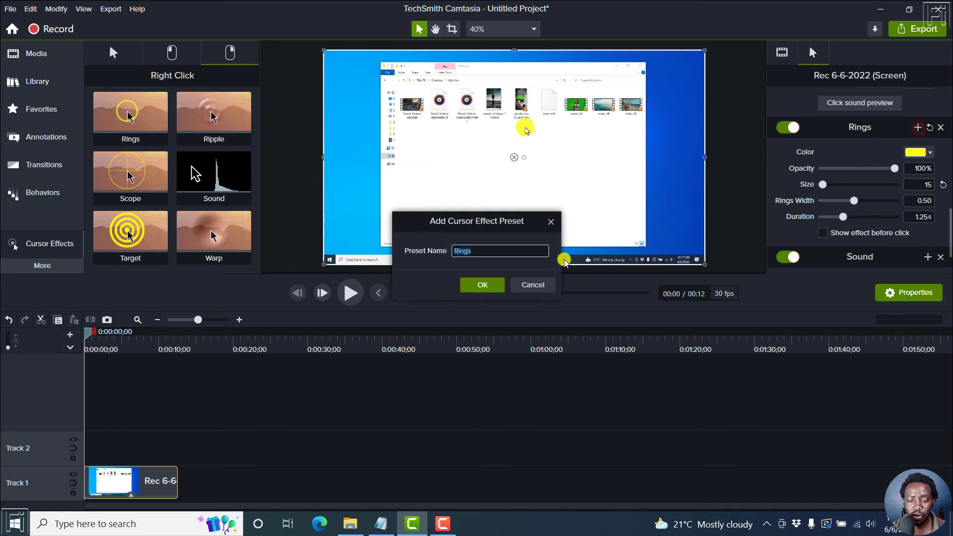
click(476, 249)
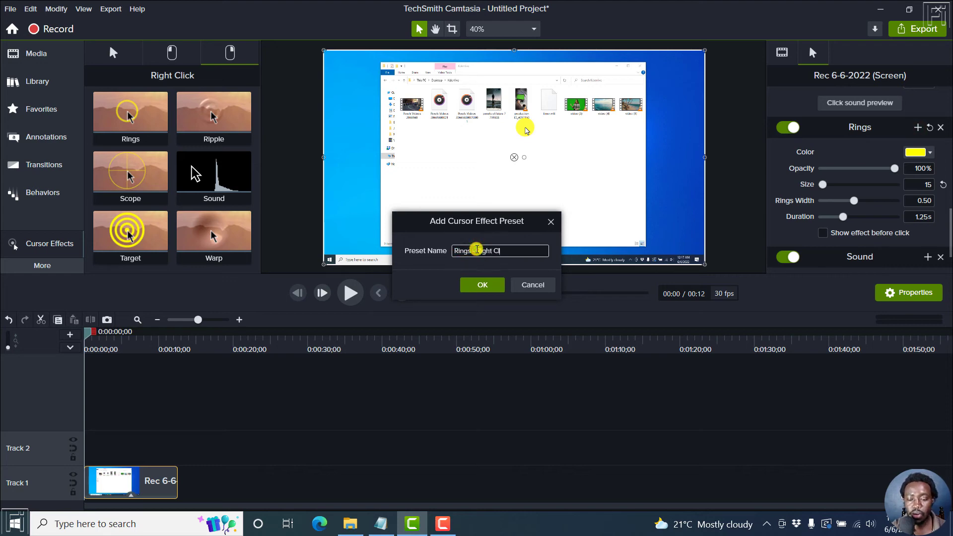
text(Right Click Size 15)
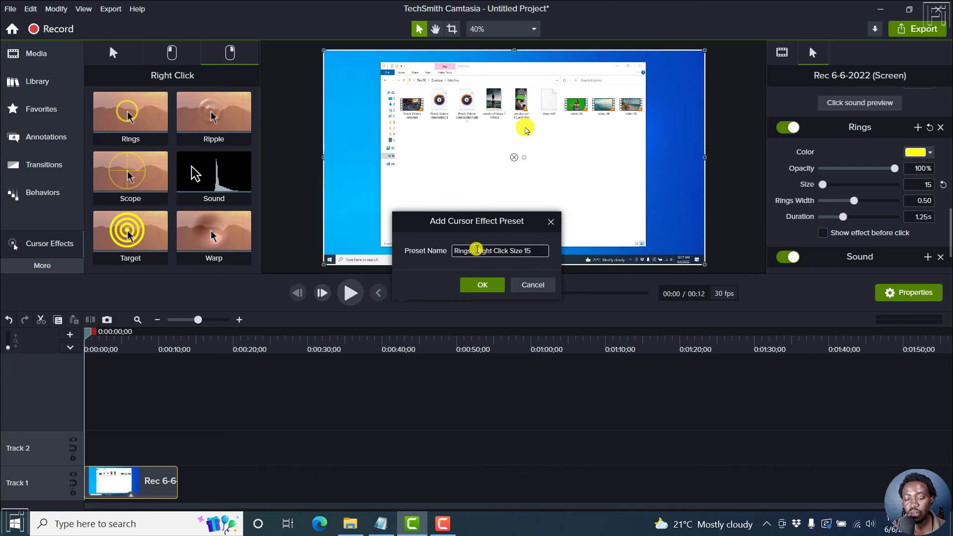
key(Return)
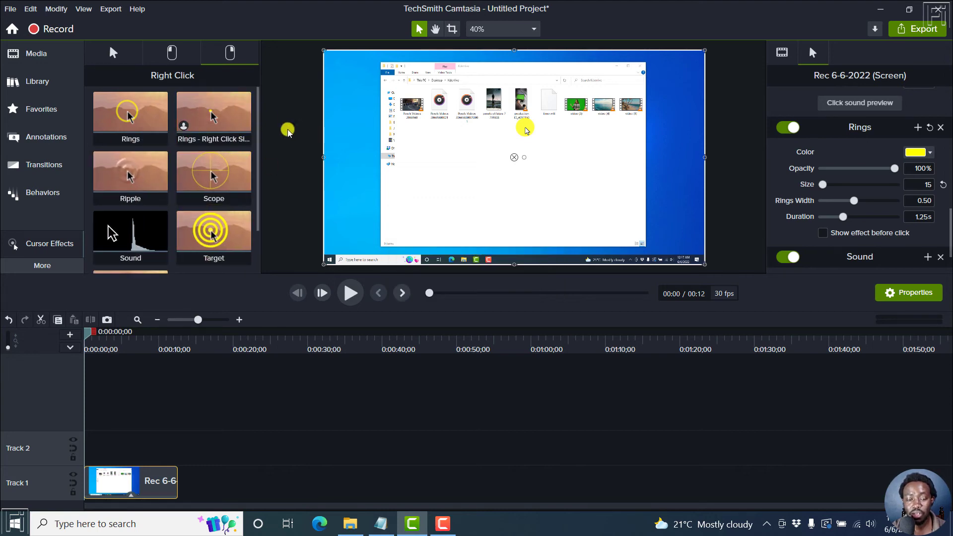
- Set the red left-click Rings Size to 15
mouse_move(255, 111)
mouse_down()
mouse_move(258, 163)
mouse_move(253, 98)
mouse_up()
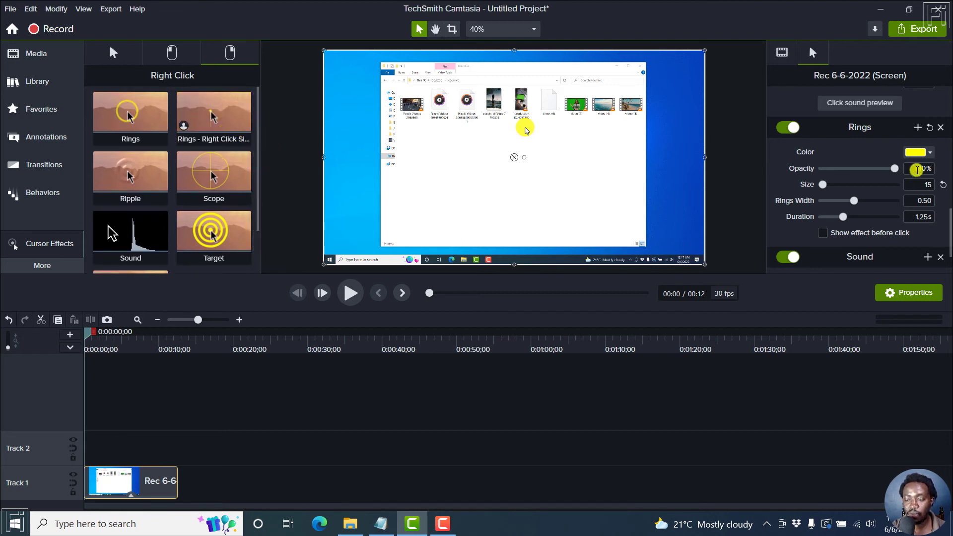
drag(947, 240, 949, 178)
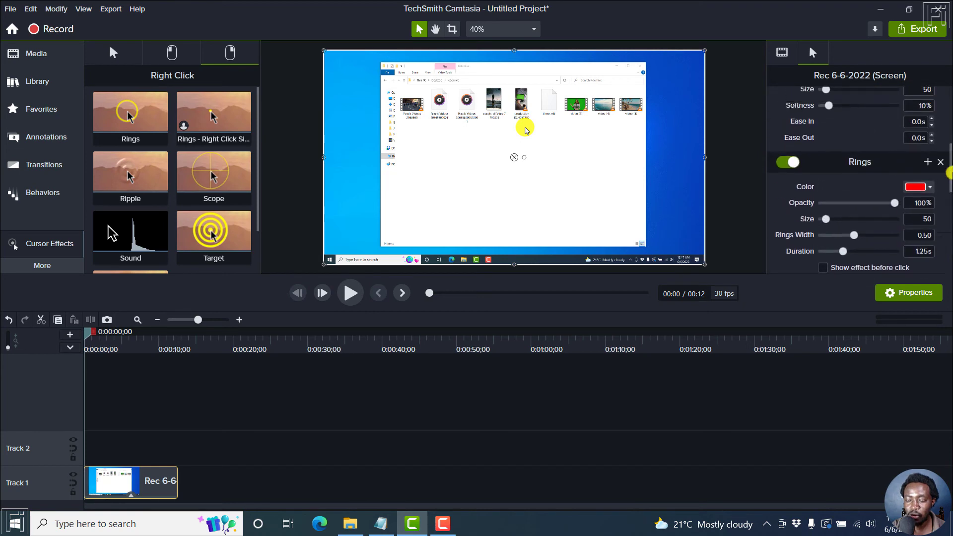
double_click(922, 219)
text(1)
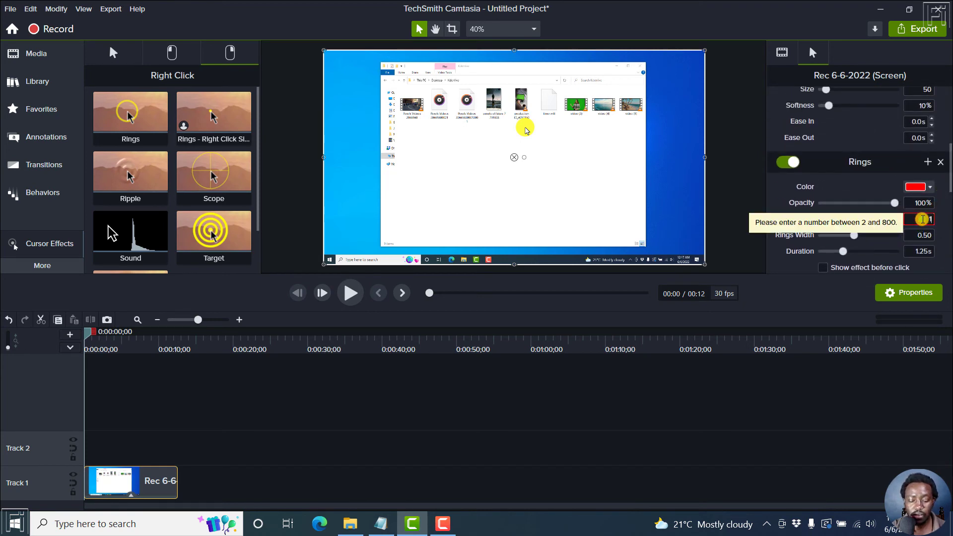
text(5)
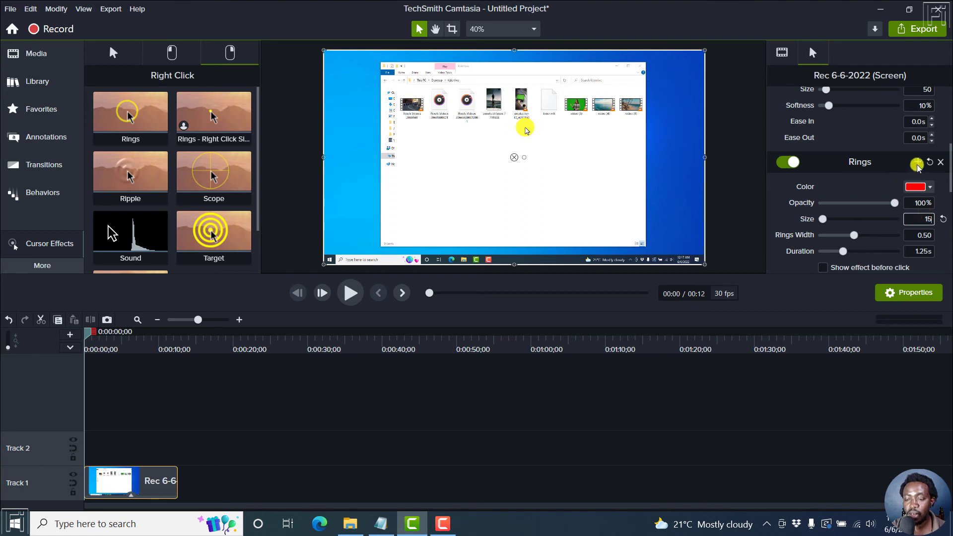
- Save these Rings settings as the preset 'Rings - Left Click Size'
click(916, 163)
click(507, 251)
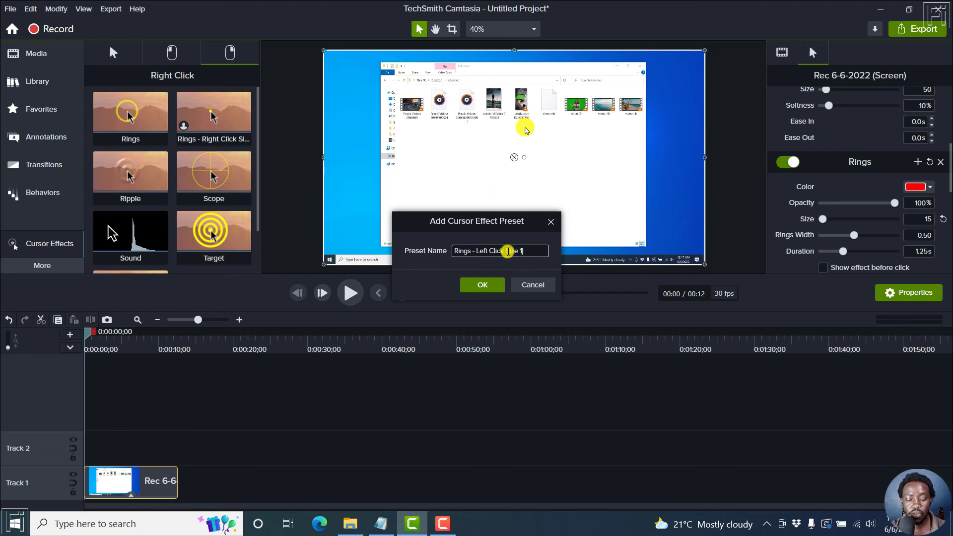
key(Return)
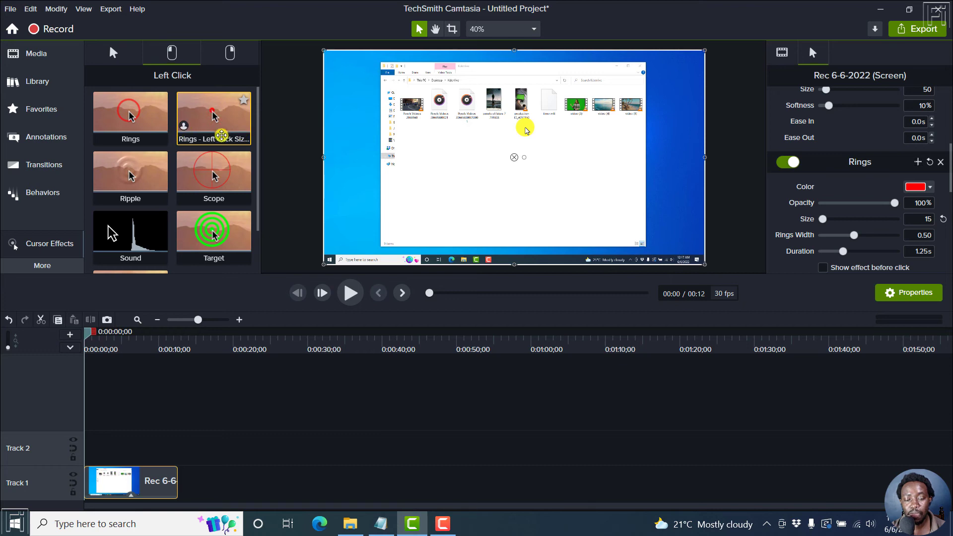
- Make the yellow Highlight size 15 and save it as preset 'Highlight - 15 size'
drag(226, 127, 948, 130)
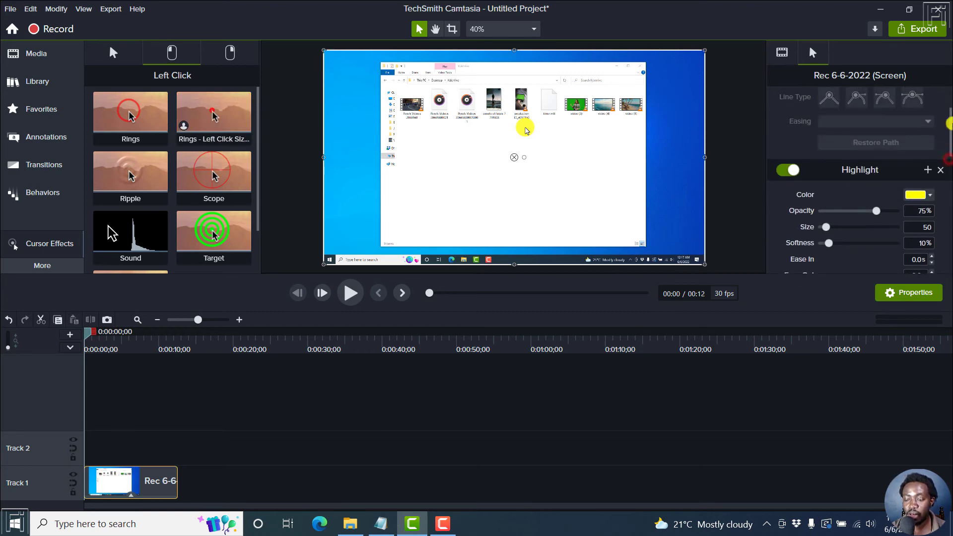
double_click(919, 228)
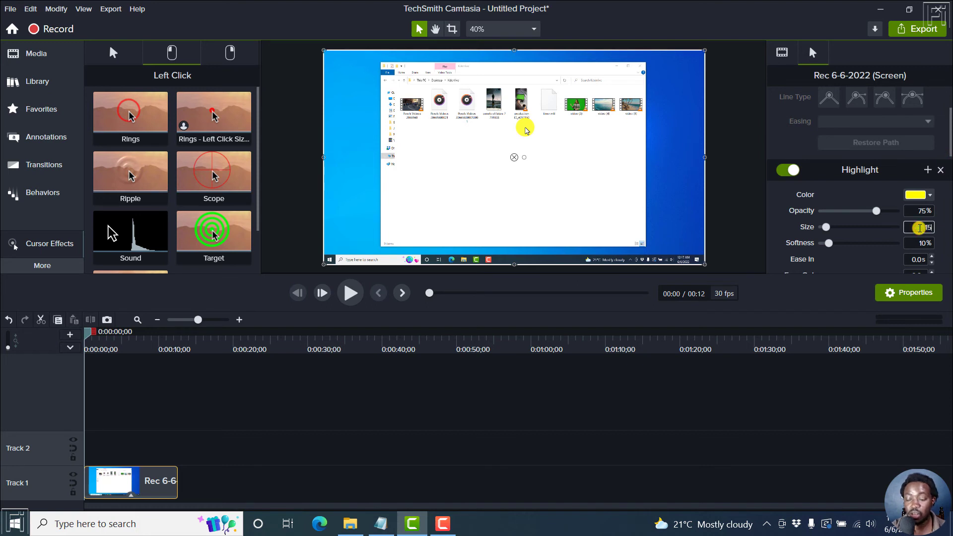
click(920, 171)
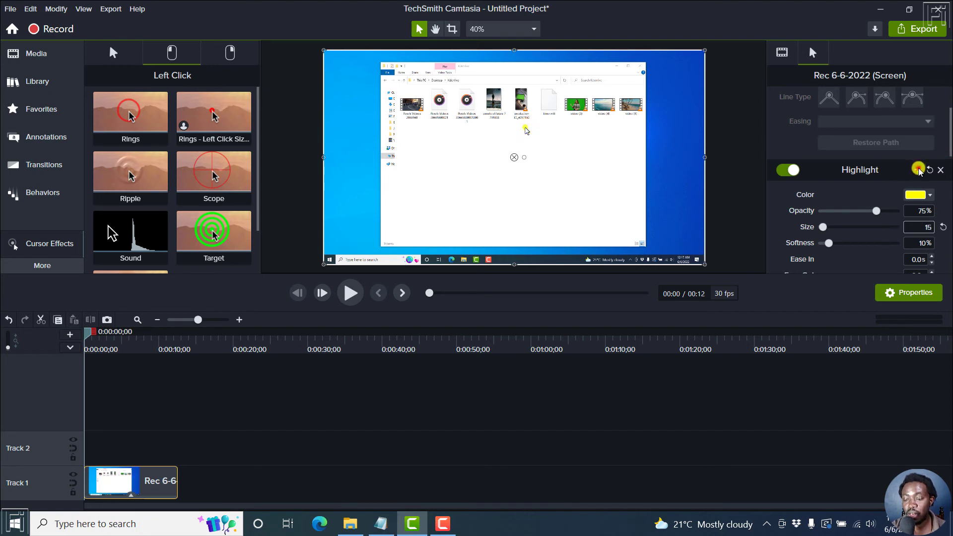
click(508, 254)
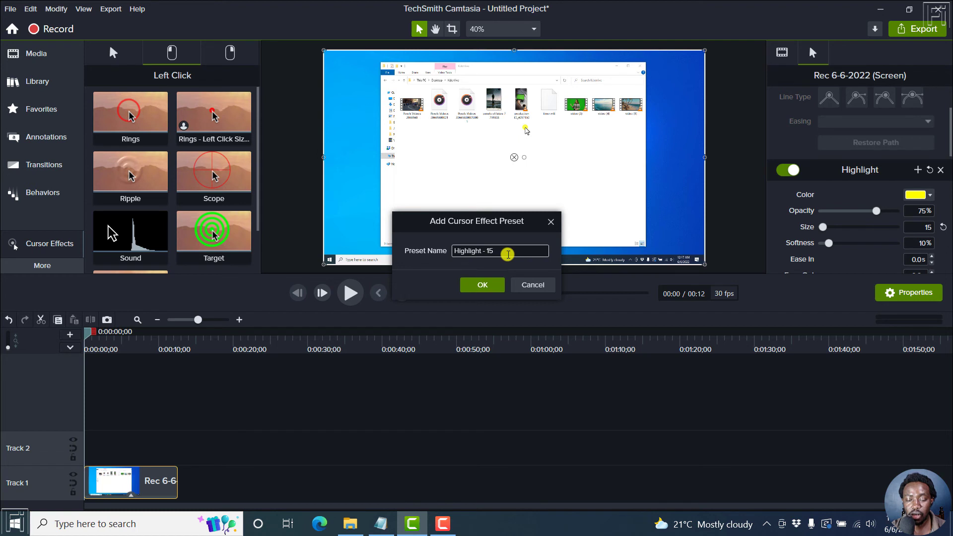
text(- 15 size)
key(Return)
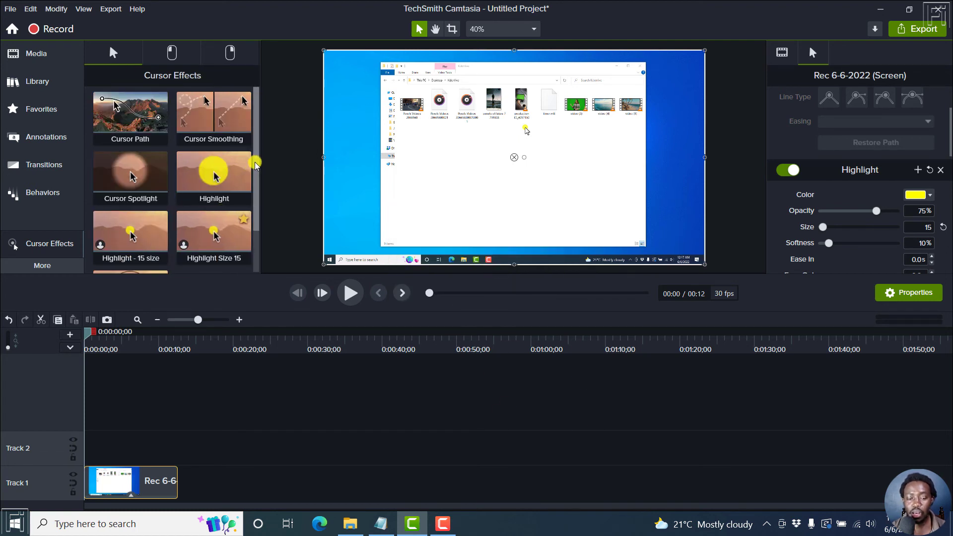
drag(255, 164, 258, 208)
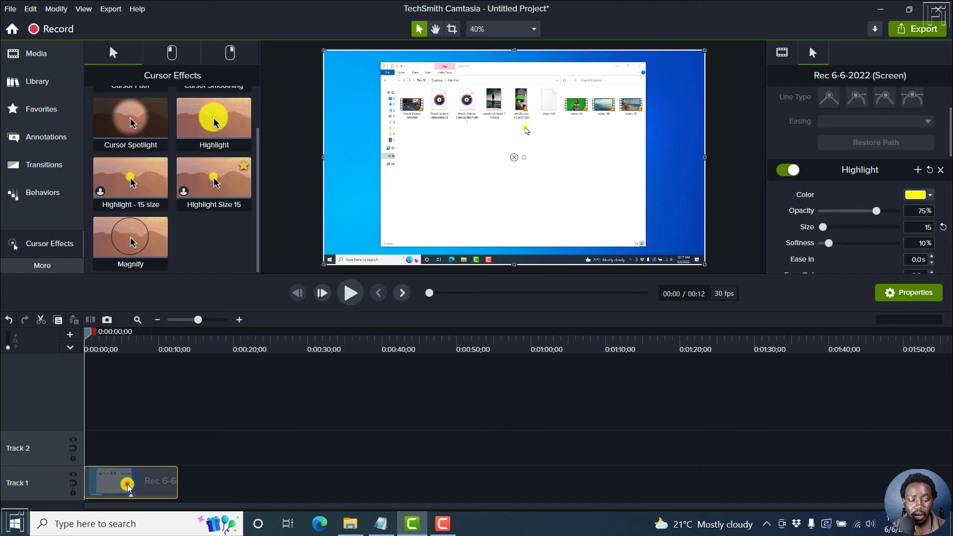
- At 0:02, remove the Highlight, both Rings and both Sound effects from the clip
drag(91, 332, 111, 352)
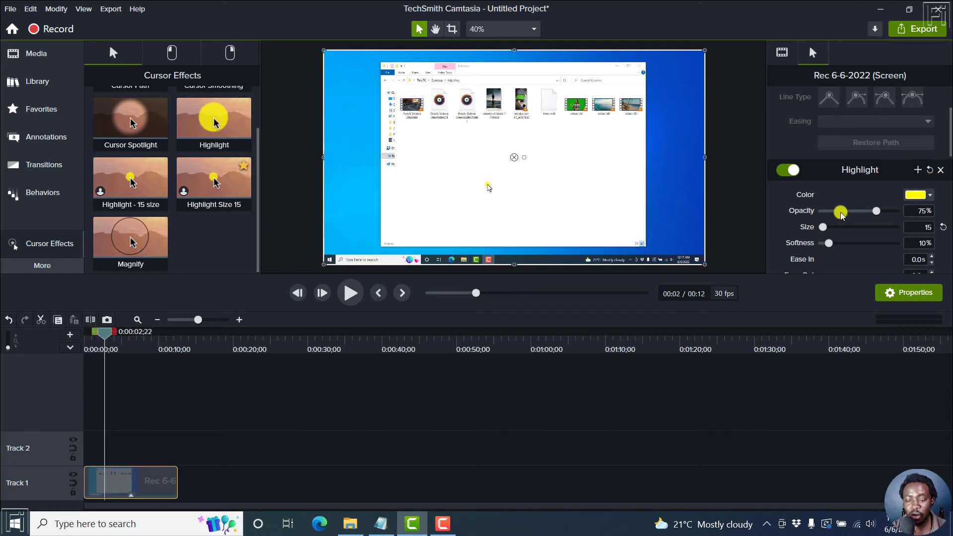
click(941, 171)
click(942, 172)
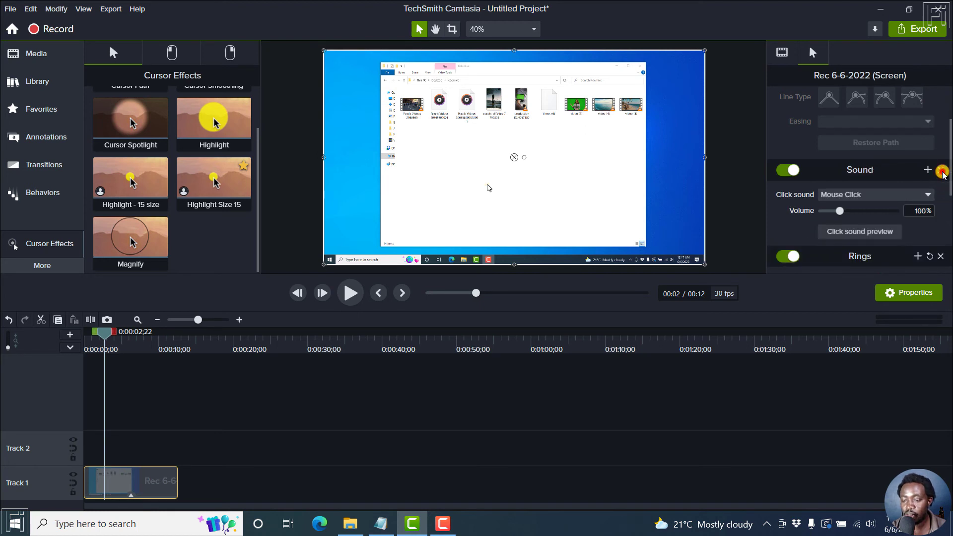
click(941, 171)
click(941, 170)
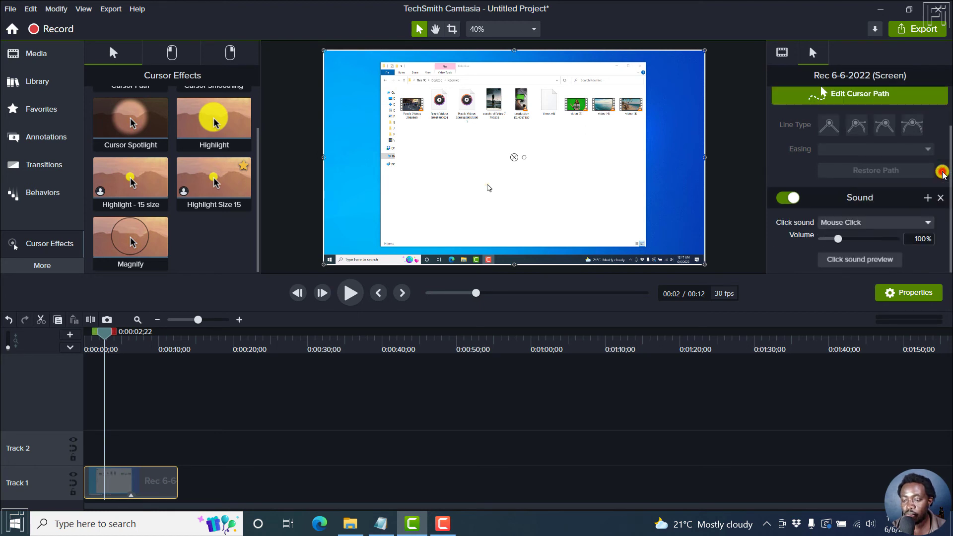
click(942, 197)
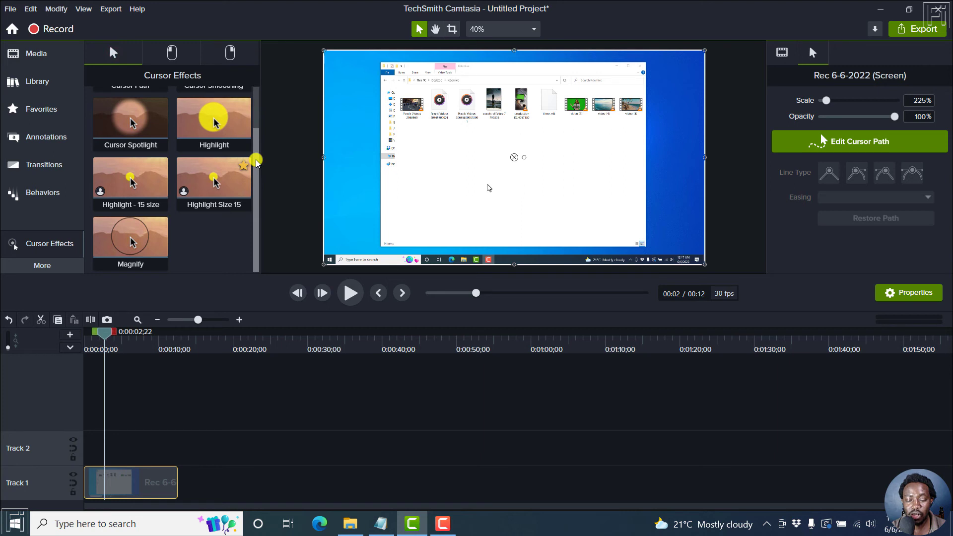
drag(256, 162, 257, 79)
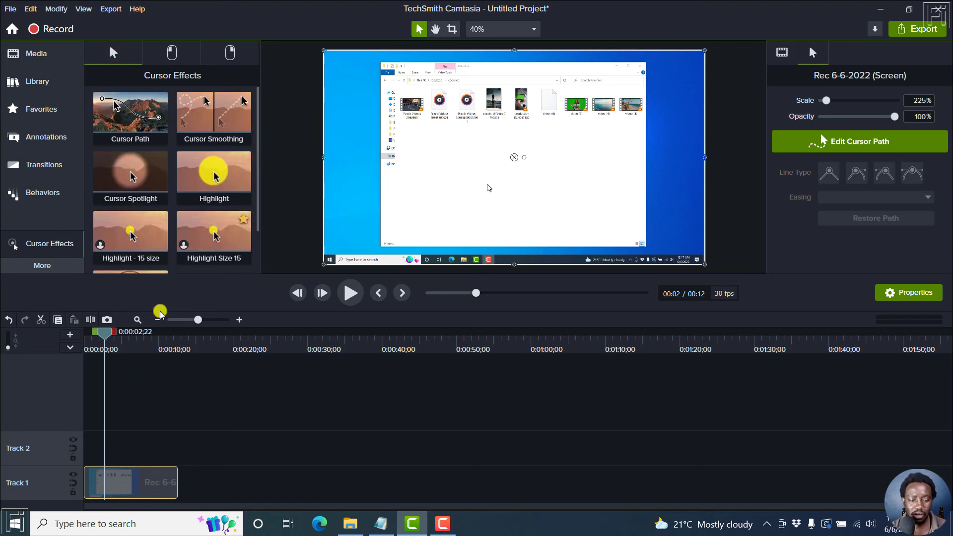
- Delete the Track 1 clip and put Rec 6-6-2022.trec back onto Track 1
click(140, 482)
key(Delete)
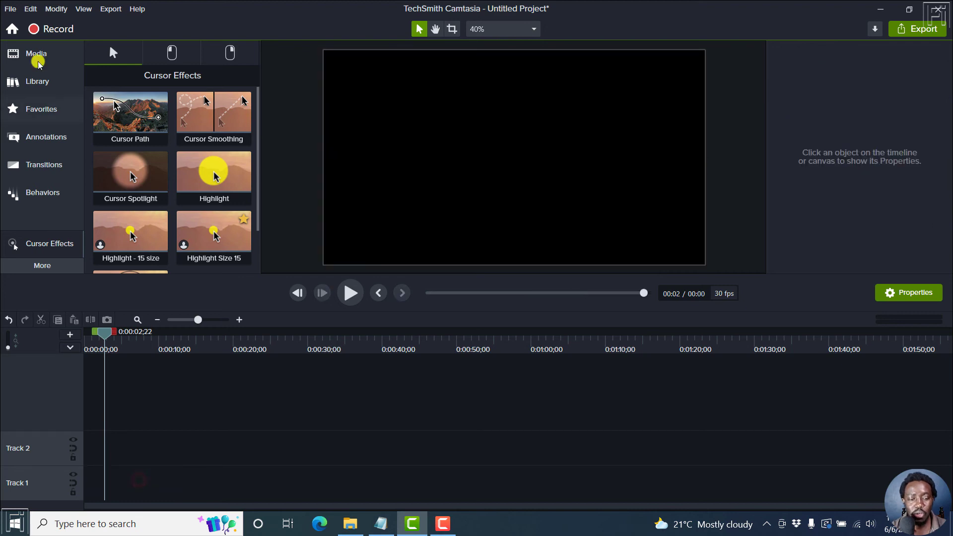
click(29, 45)
drag(148, 116, 65, 487)
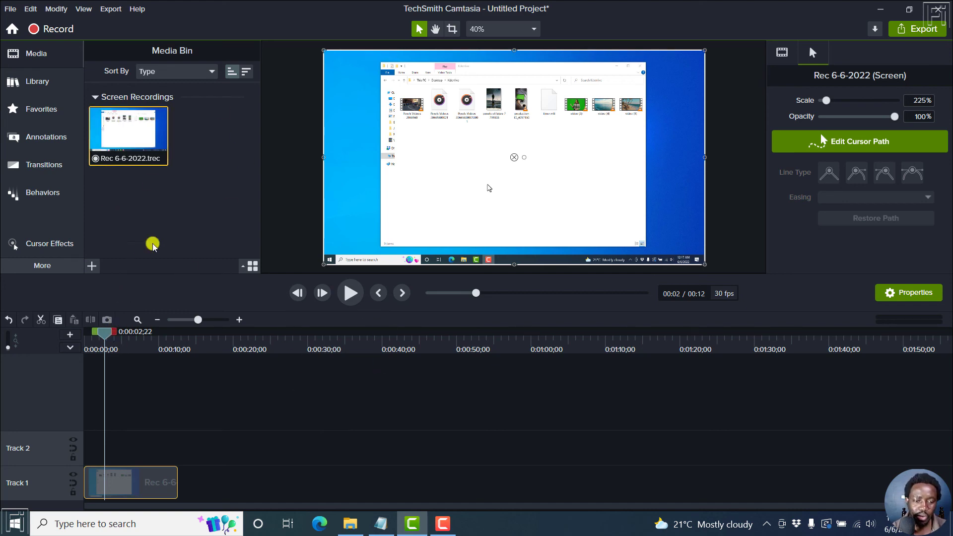
- Apply the Highlight Size 15 preset and the saved left-click Rings preset to the clip
click(69, 243)
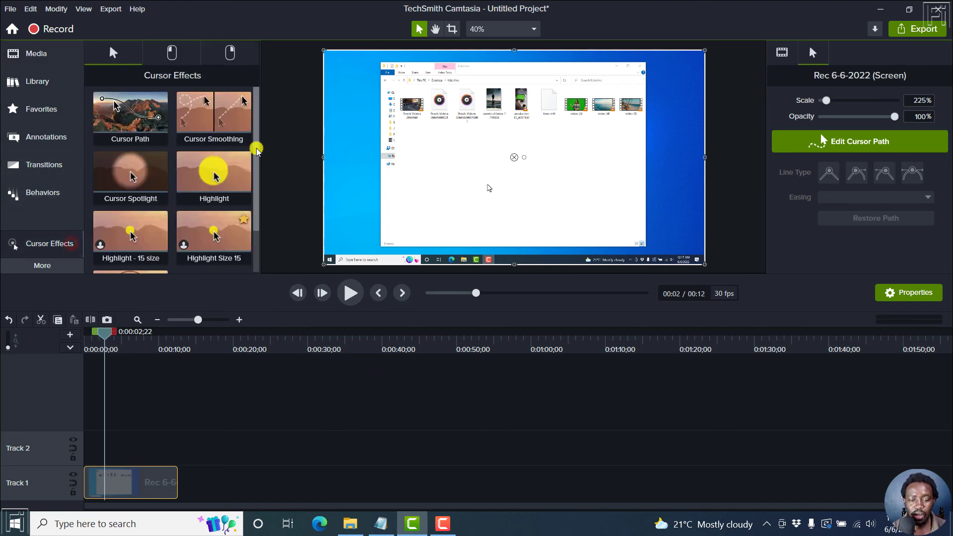
drag(258, 150, 149, 472)
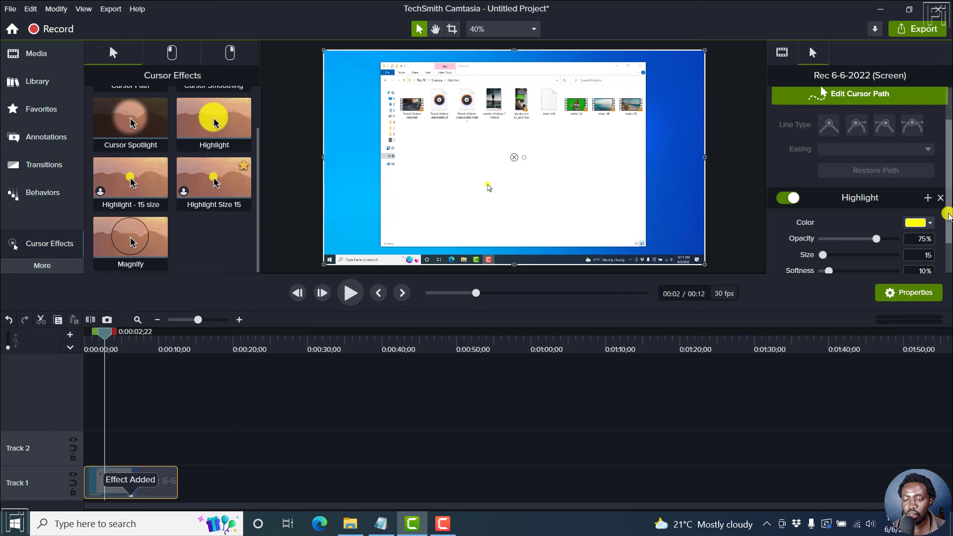
scroll(948, 216, down, 2)
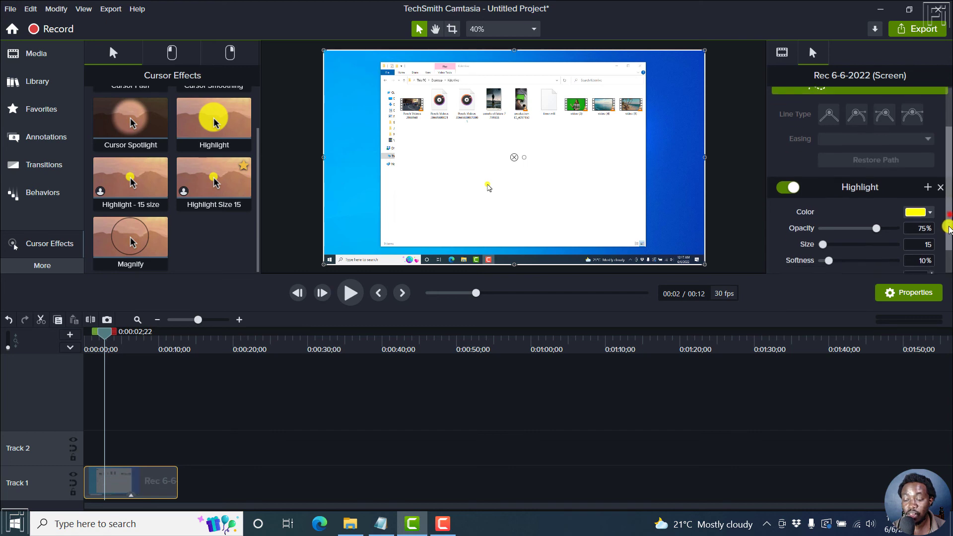
click(186, 58)
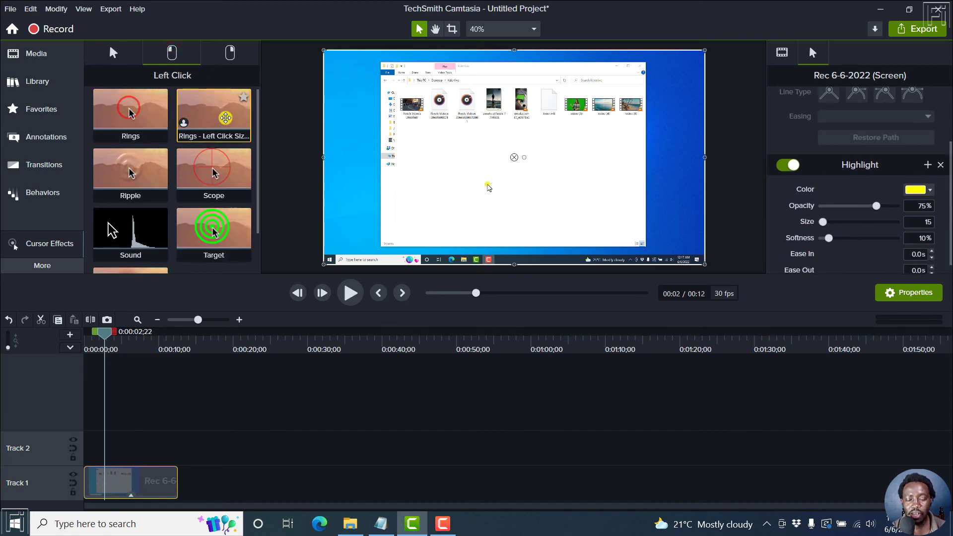
drag(225, 117, 133, 486)
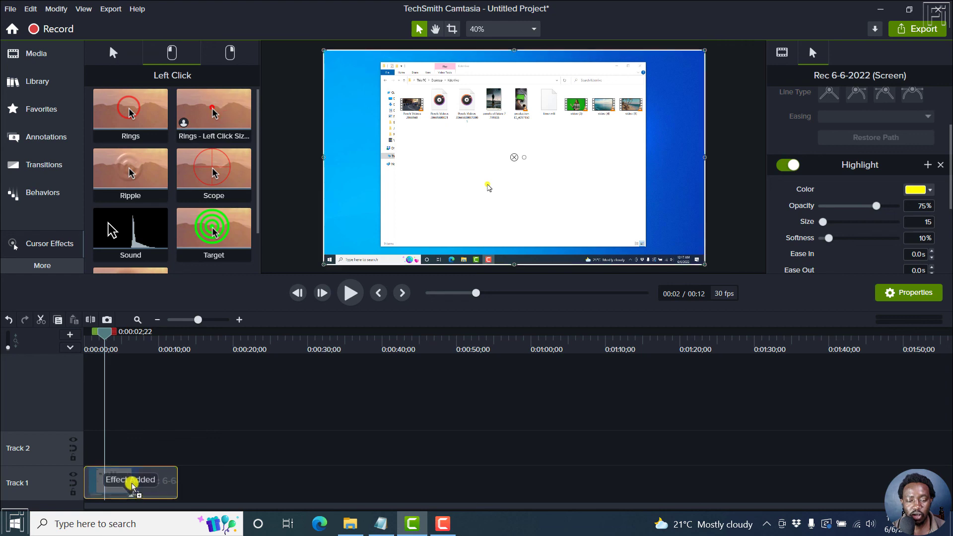
- Apply the saved right-click Rings size-15 preset and rewind the playhead to the start
click(128, 476)
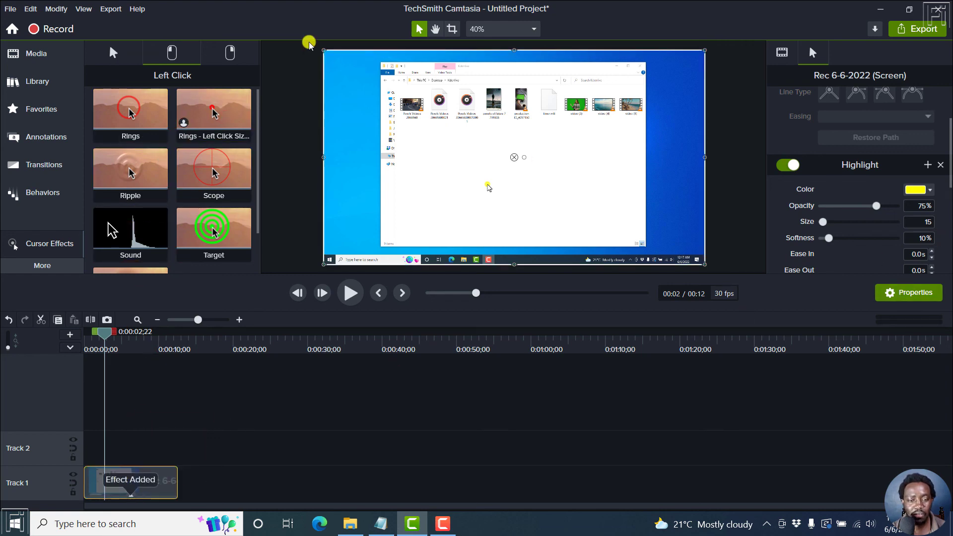
click(230, 53)
drag(212, 116, 123, 474)
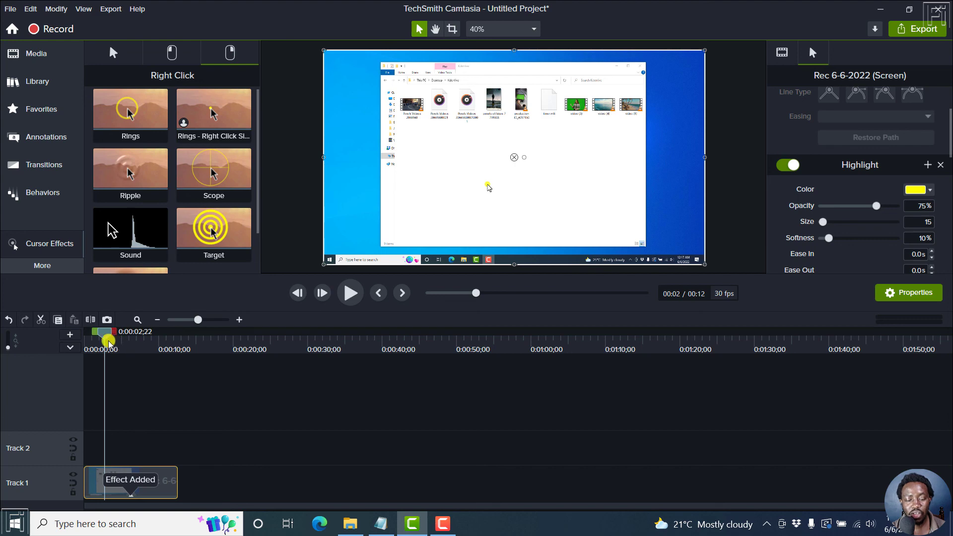
drag(109, 342, 87, 348)
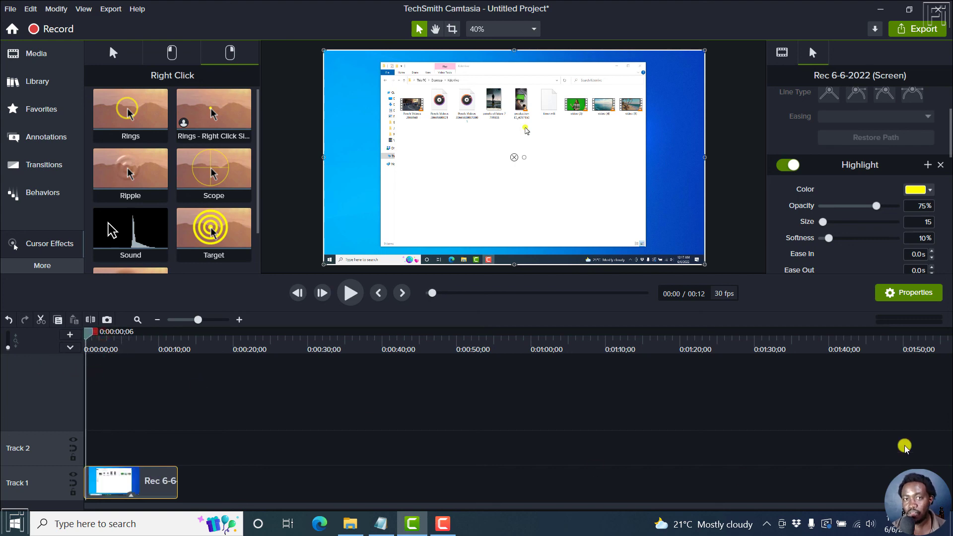